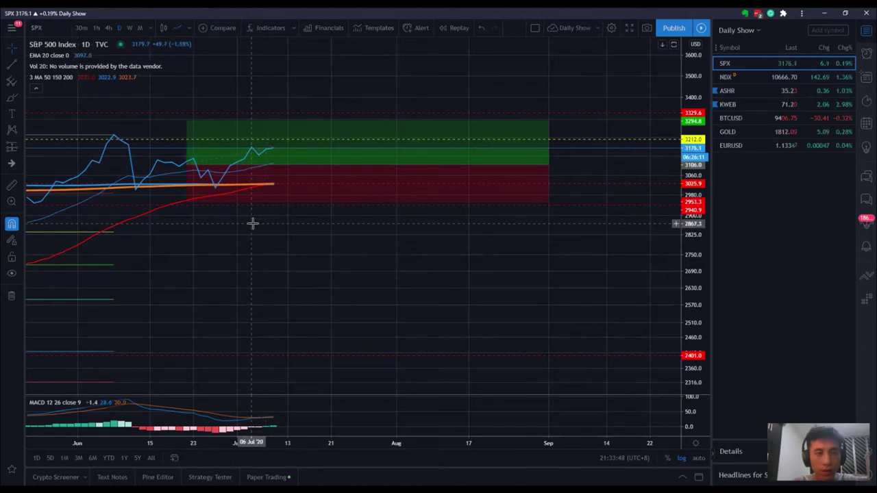
Step: Read the SPX long-position drawing's levels and ratio, then bring up the Excel journal
left_click(263, 159)
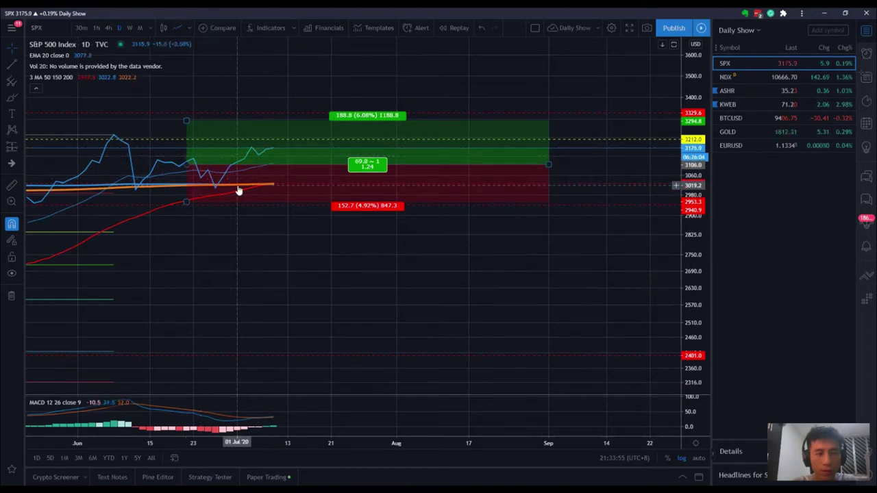
left_click(331, 261)
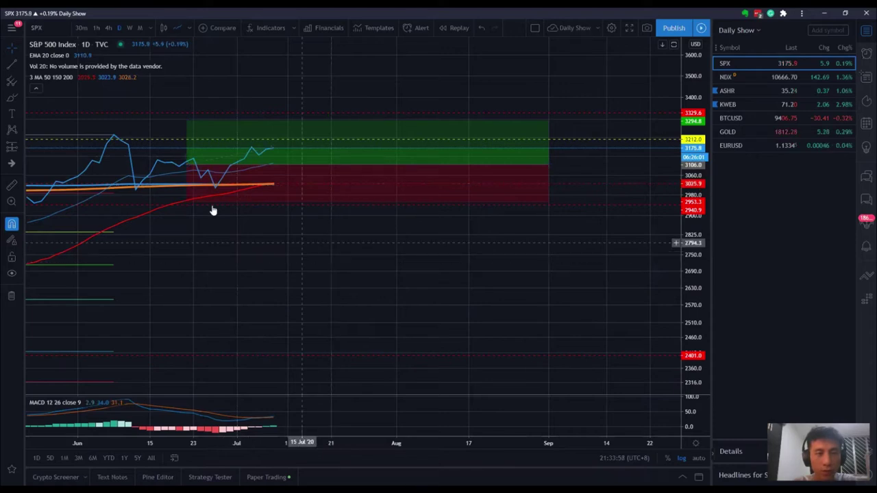
left_click(243, 168)
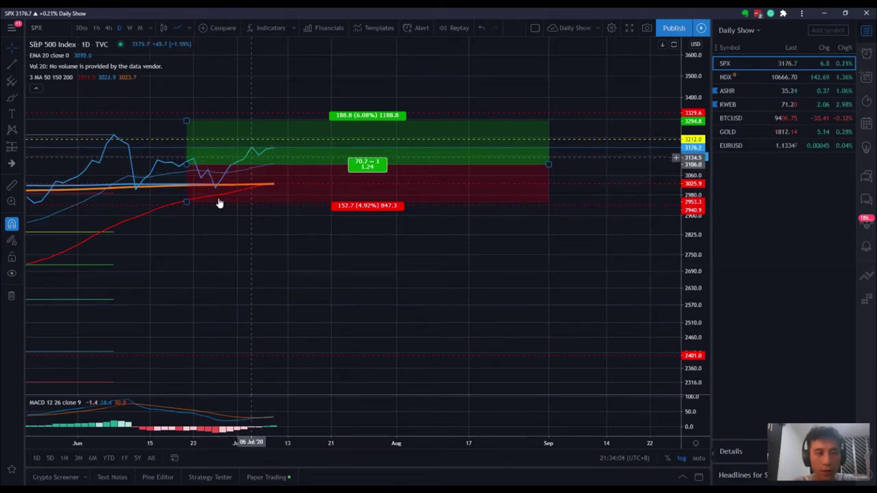
key("alt+Tab")
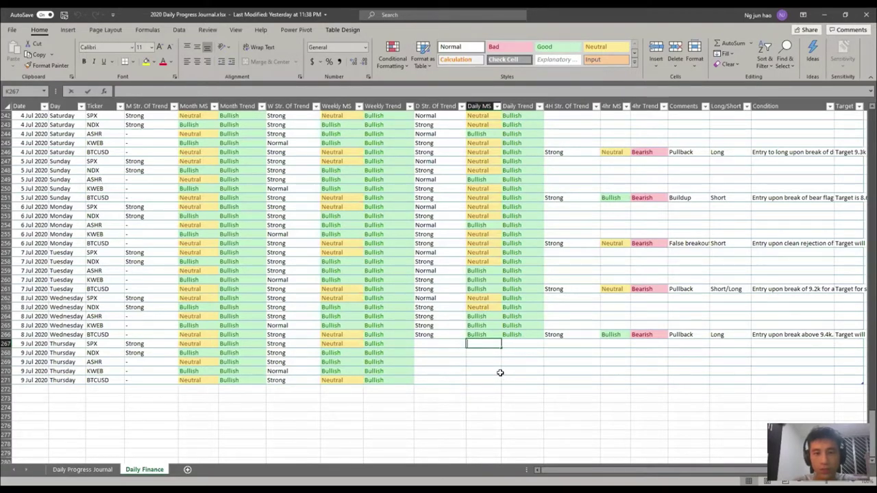
Step: Fill SPX row 267 with Bullish structure, Bullish trend and Normal daily strength
type("Bullish")
key("Tab")
type("B")
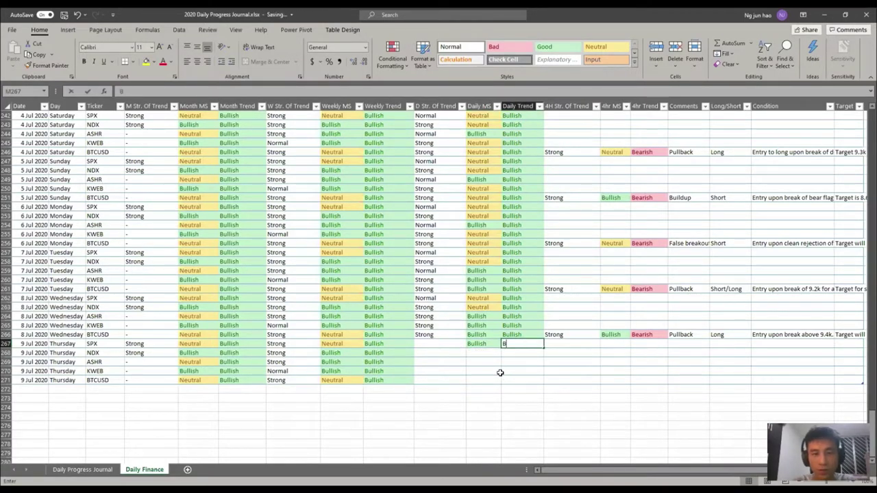
key("Left")
key("Left")
type("N")
key("Tab")
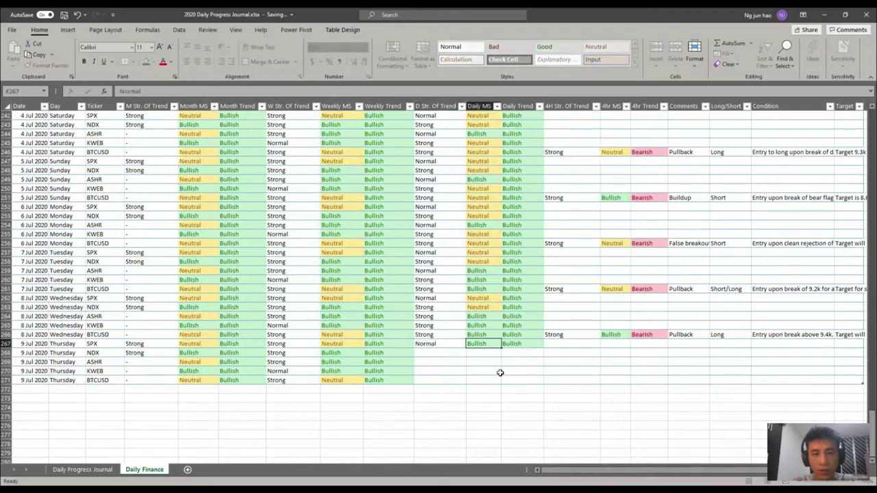
type("B")
key("ctrl+Return")
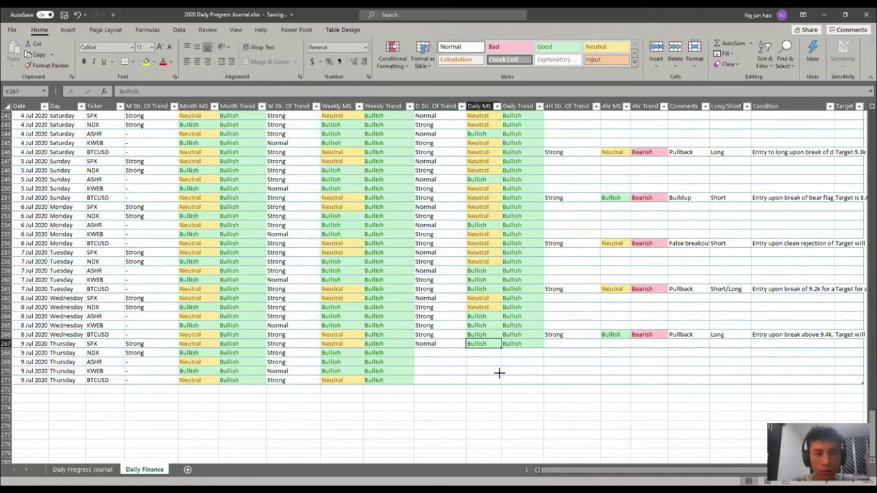
key("alt+Tab")
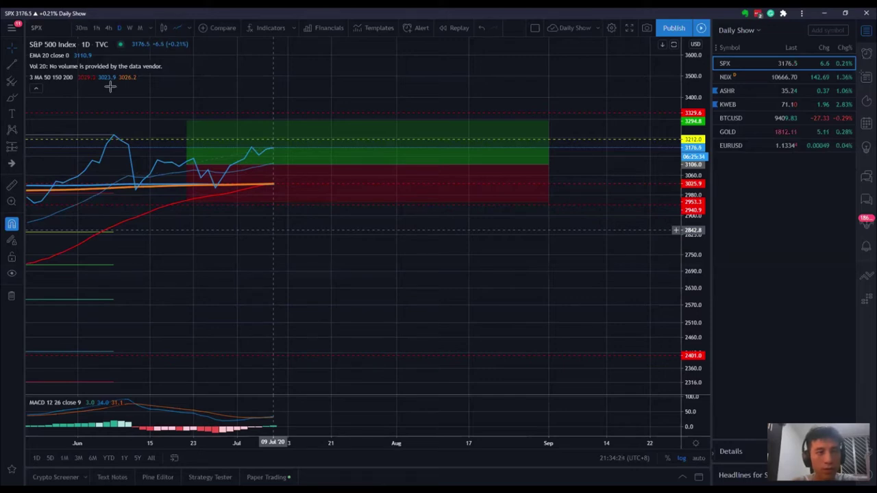
mouse_move(86, 81)
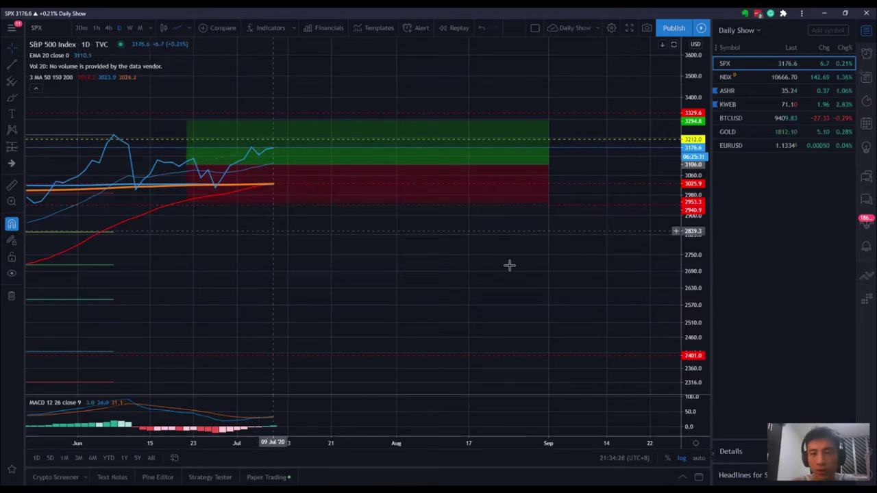
key("alt+Tab")
key("alt+Tab")
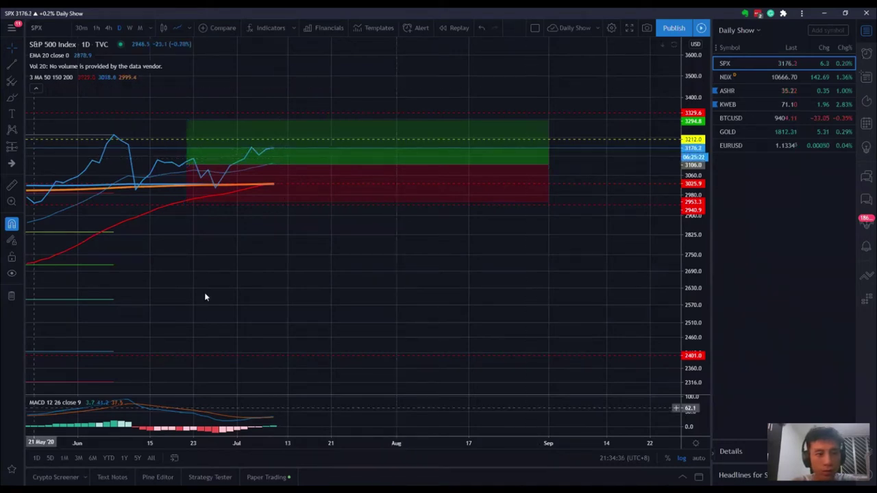
mouse_move(609, 46)
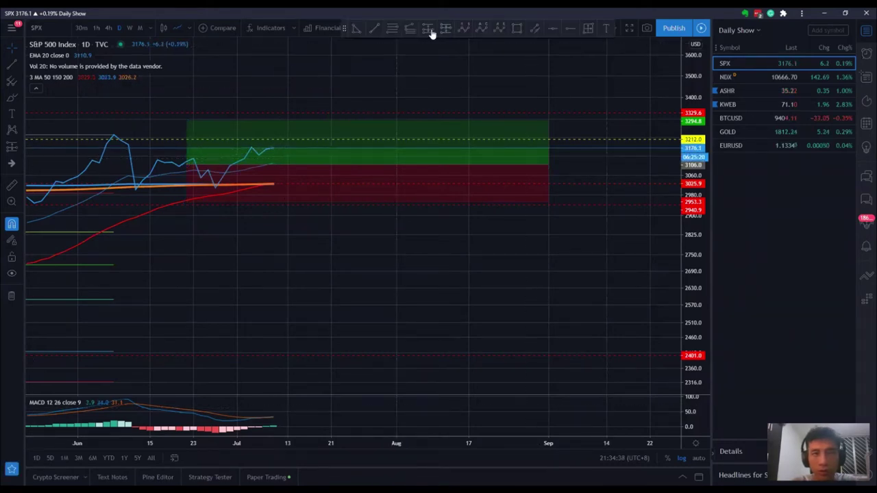
left_click(262, 146)
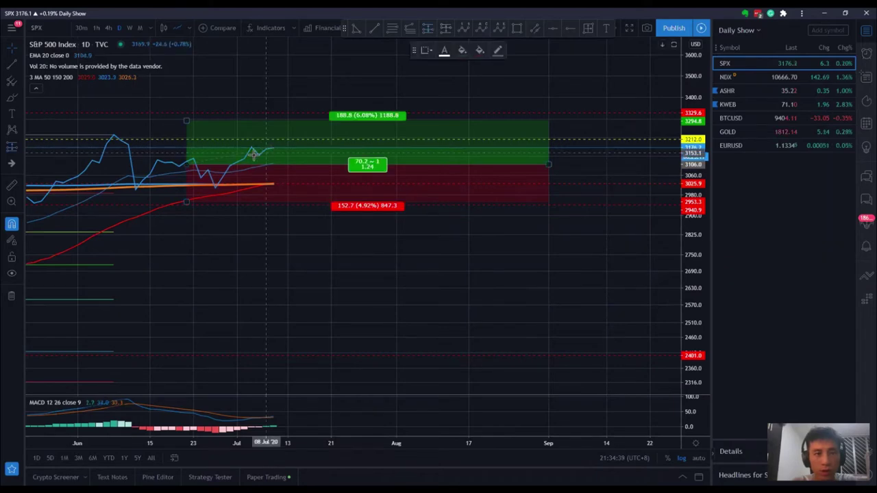
left_click(323, 146)
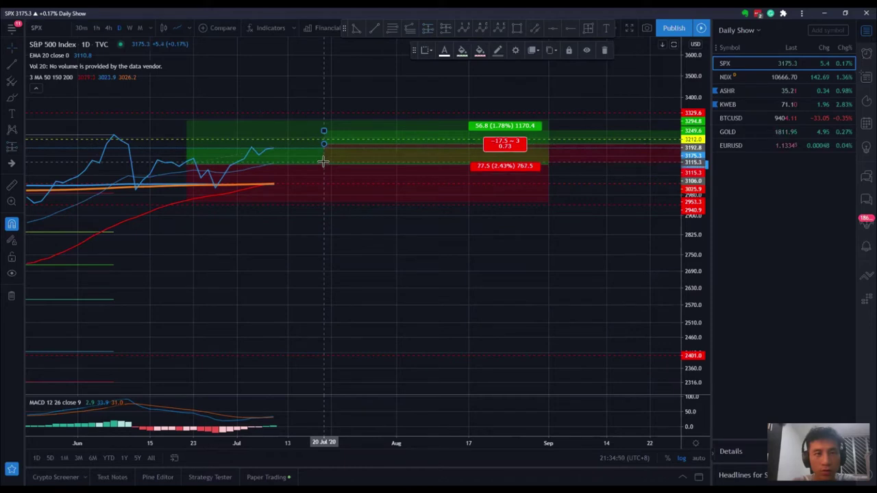
left_click(323, 162)
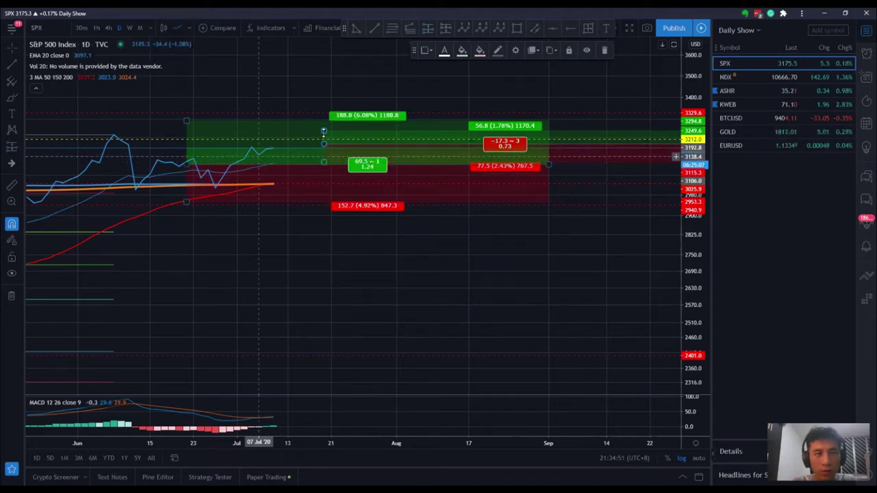
left_click_drag(326, 121, 327, 117)
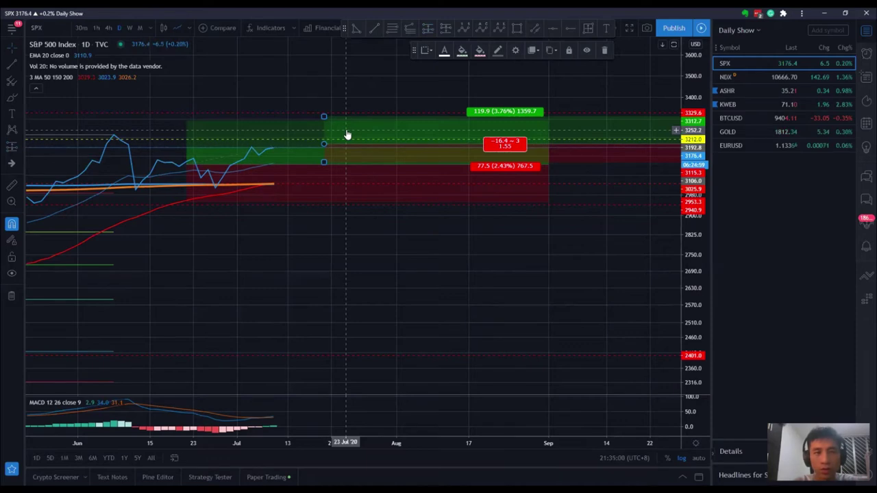
key("Escape")
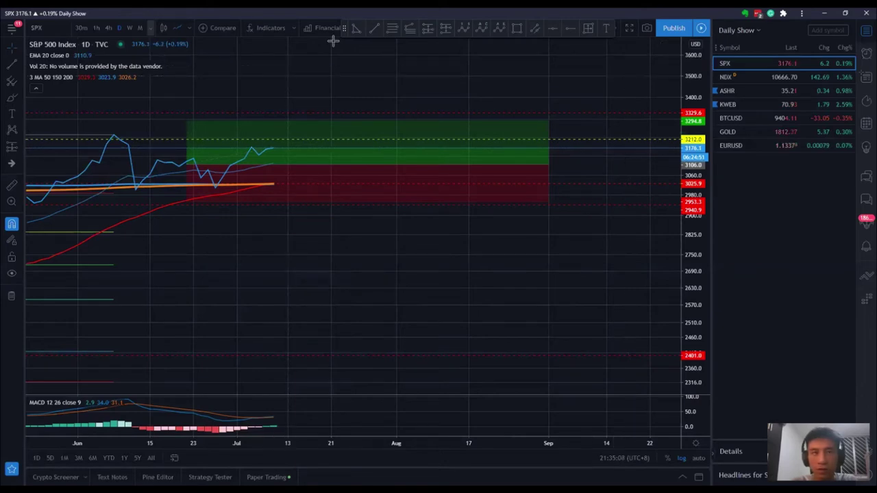
Step: Check SPX candles against the position zones, revert to a line chart, and load NDX
left_click(163, 26)
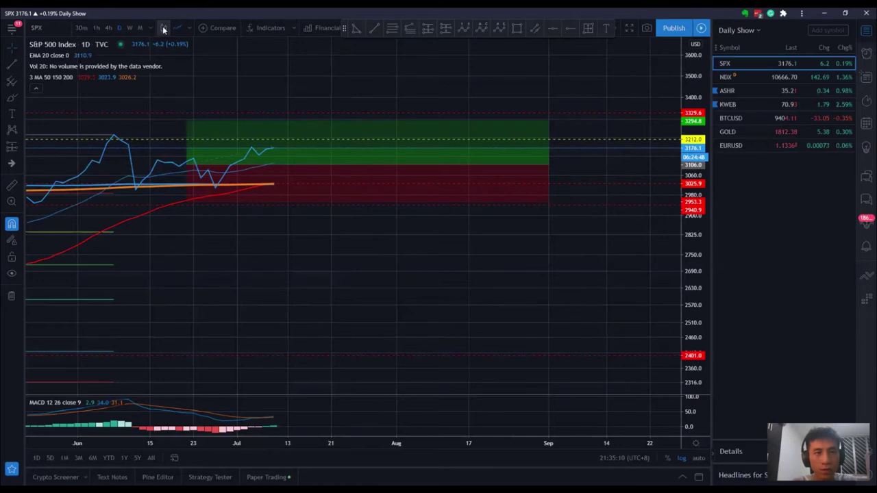
left_click(266, 156)
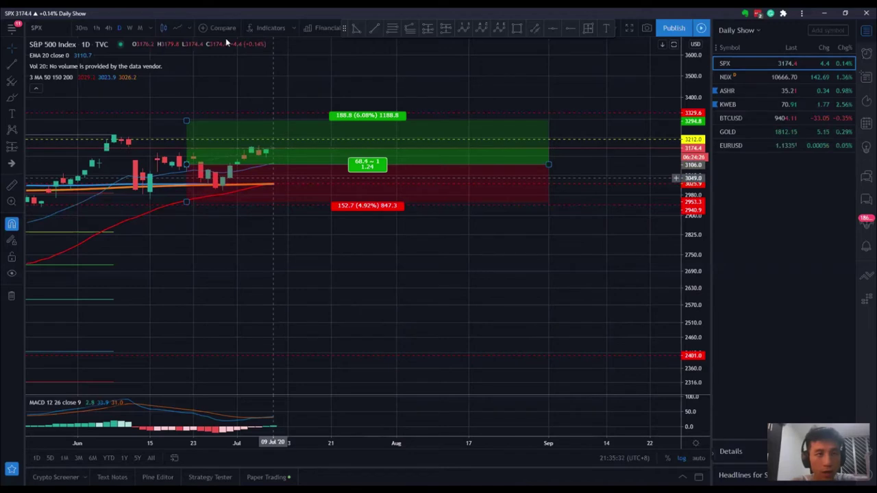
left_click(182, 29)
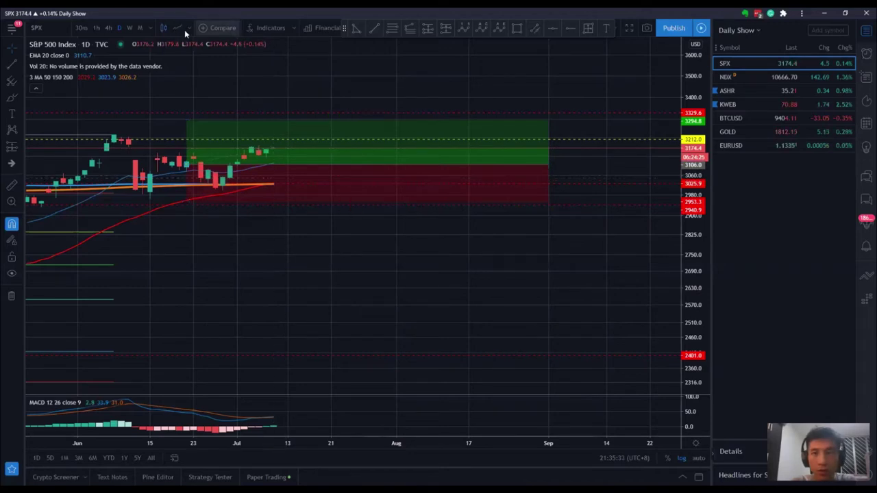
left_click(744, 78)
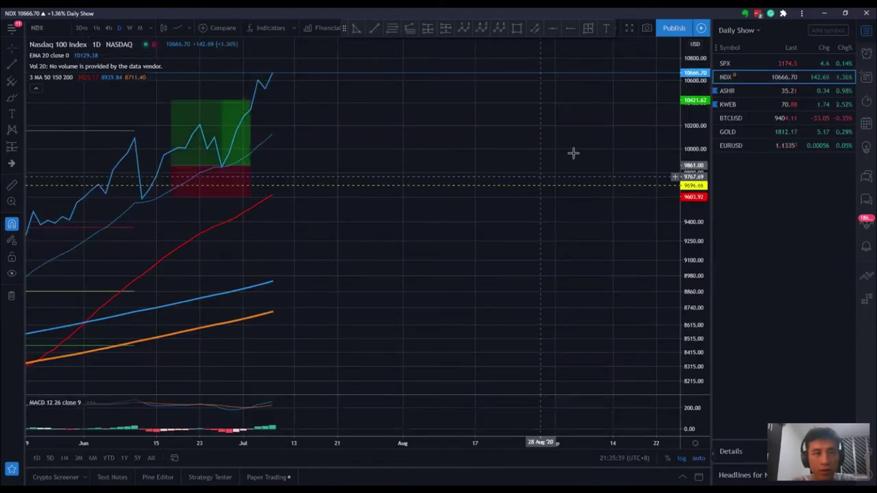
Step: Compress the NDX price scale to review more of its daily trend
left_click_drag(700, 129, 699, 130)
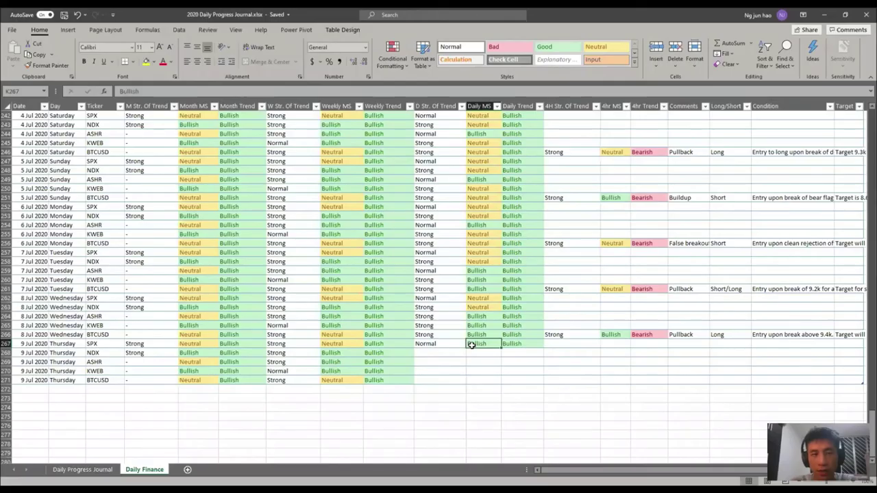
Step: Enter Bullish structure, Bullish trend and Strong daily strength in NDX row 268
key("alt+Tab")
left_click(486, 350)
type("Bullish")
key("Tab")
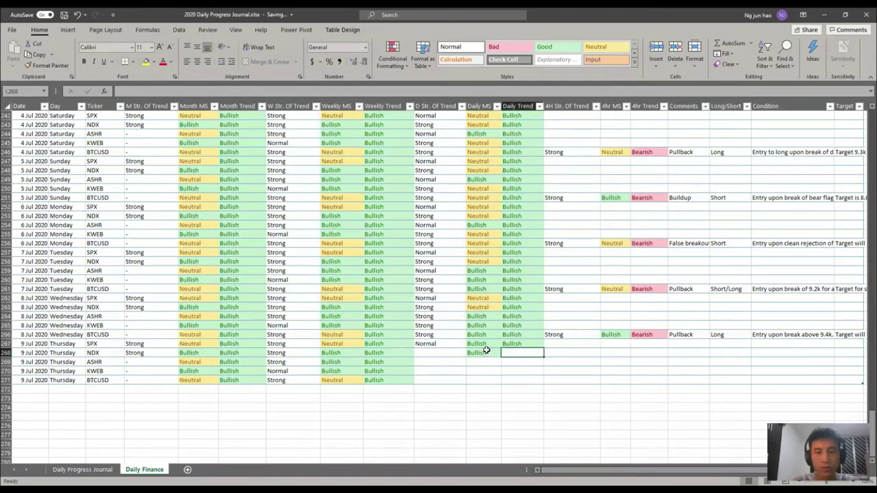
type("Bullish")
key("Left")
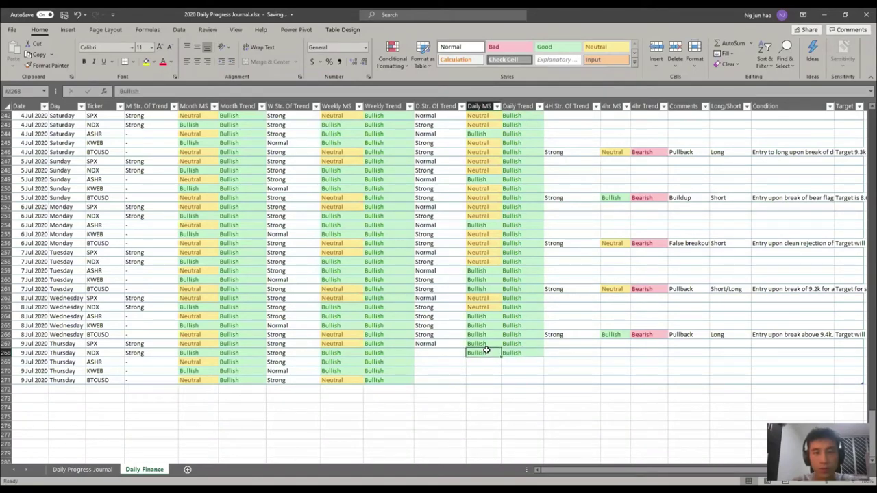
key("Left")
type("Normal")
key("BackSpace")
key("BackSpace")
key("BackSpace")
key("BackSpace")
key("BackSpace")
key("BackSpace")
type("Strong")
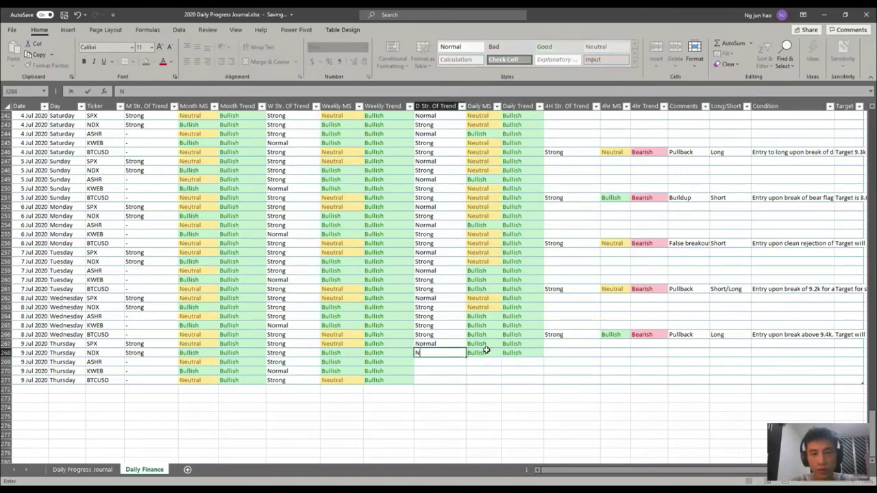
key("Tab")
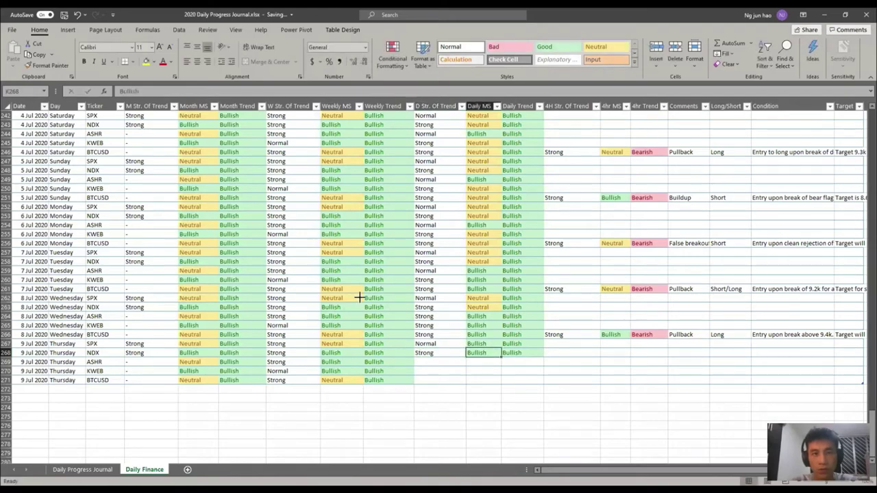
key("alt+Tab")
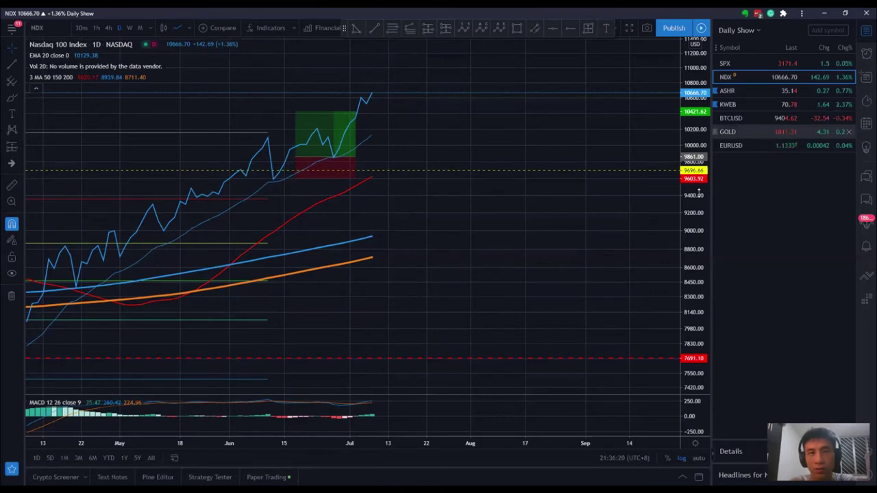
Step: Reframe the NDX chart, glance at the journal, then load the ASHR chart
left_click_drag(612, 221, 589, 225)
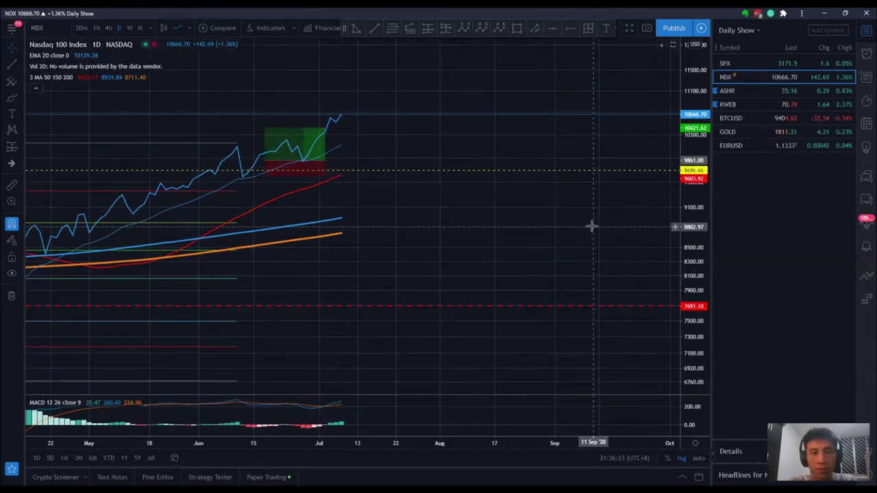
key("alt+Tab")
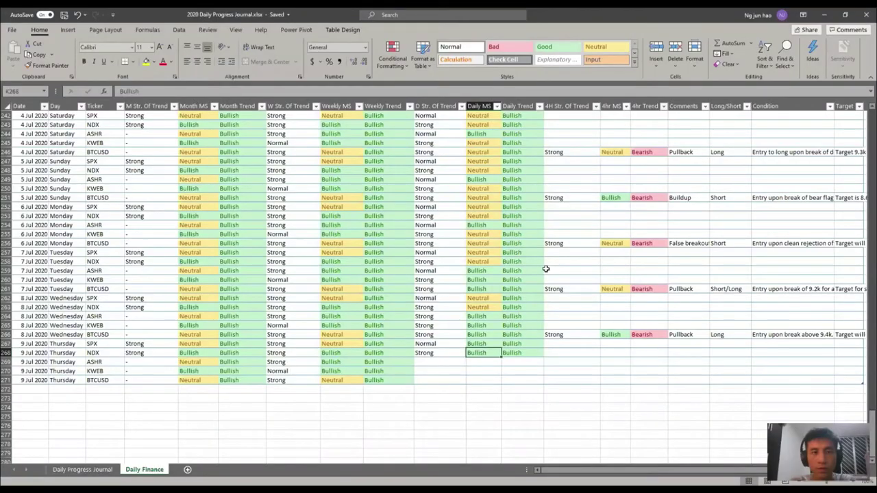
key("Right")
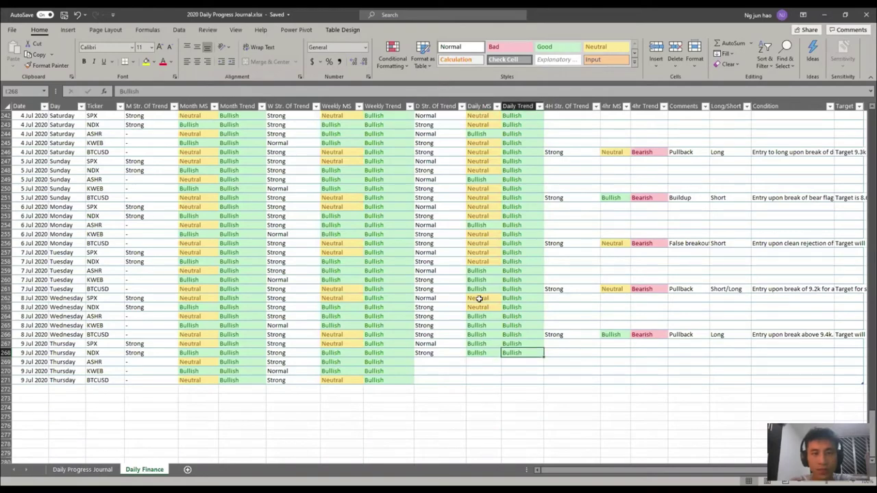
key("alt+Tab")
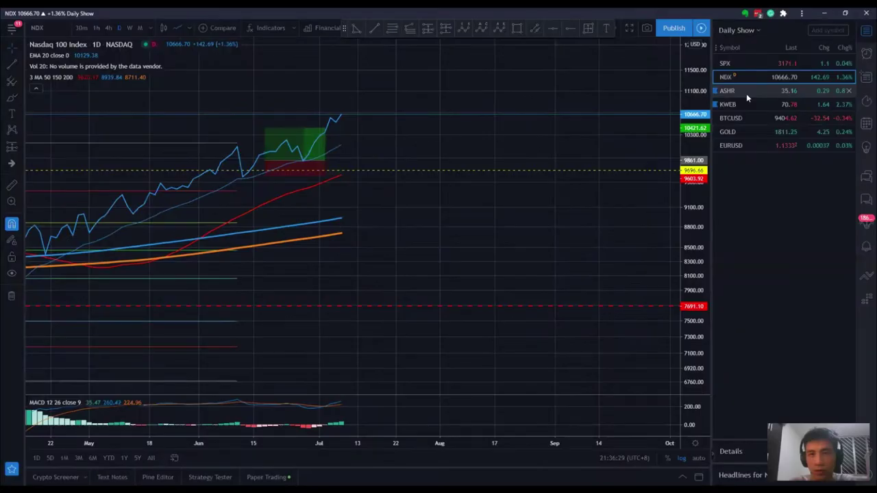
left_click(746, 94)
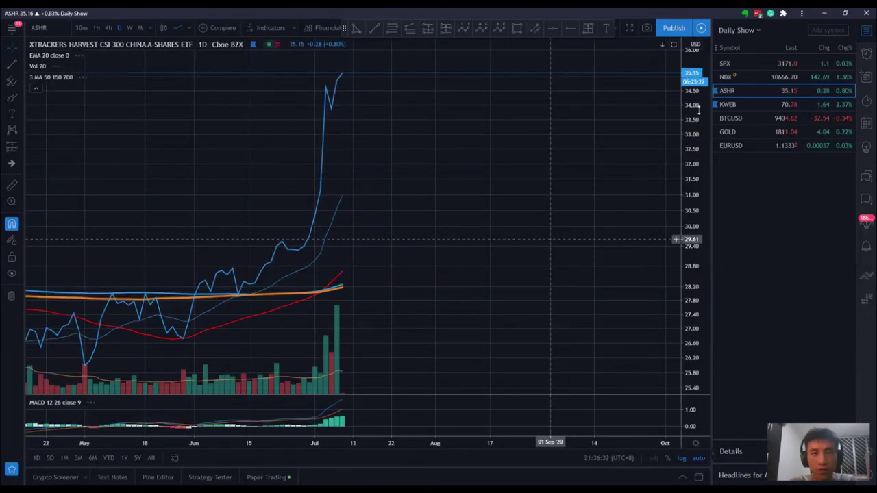
Step: Compress and pan the ASHR chart so 37.94 and both green zones show
left_click_drag(696, 118, 700, 162)
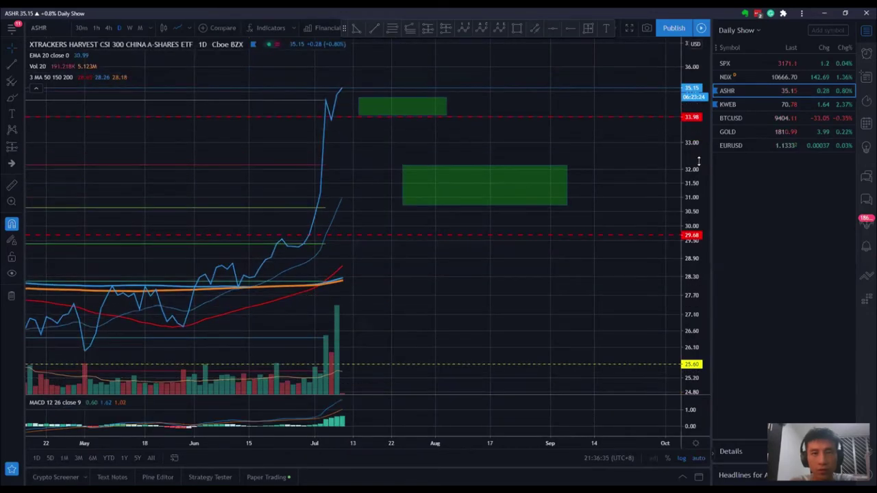
left_click_drag(441, 165, 454, 194)
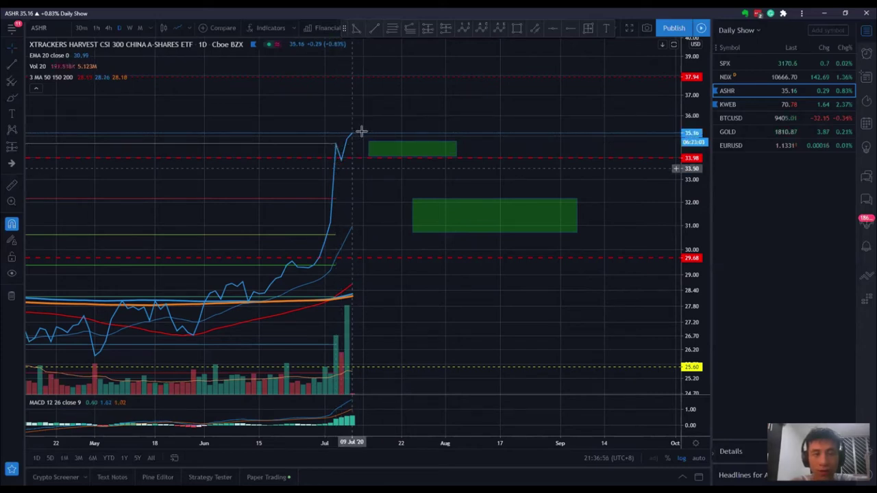
left_click(430, 30)
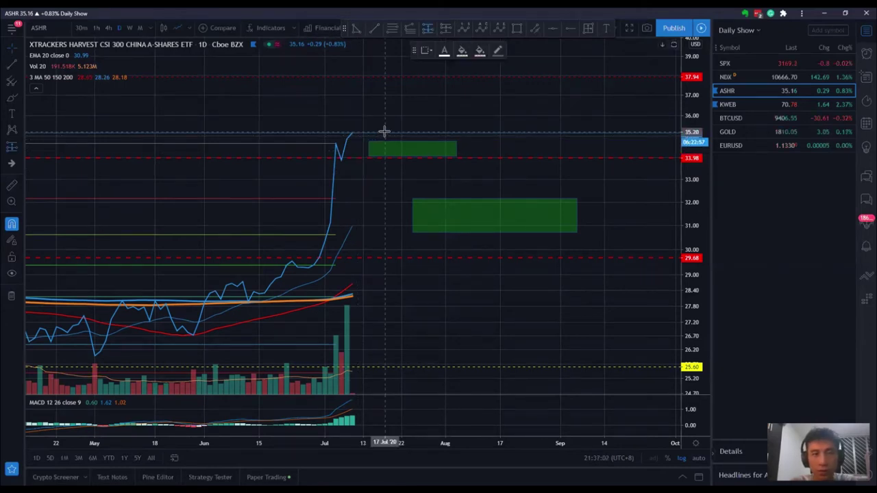
left_click(386, 132)
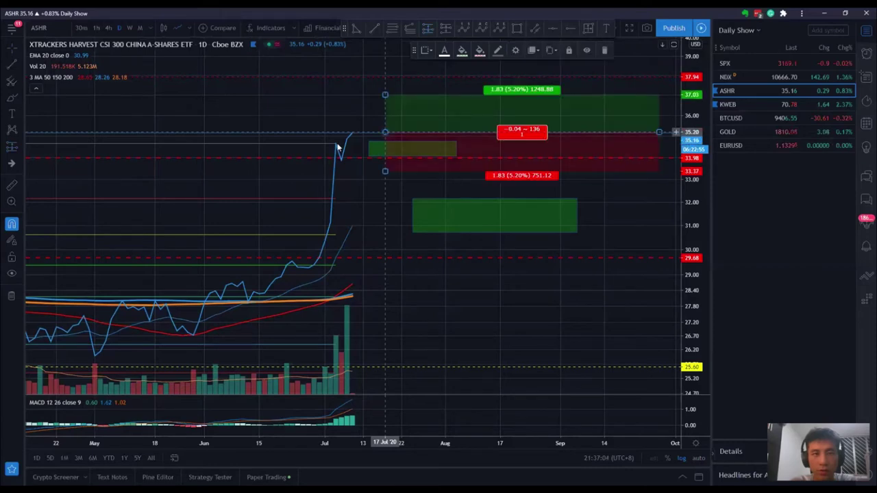
left_click_drag(384, 164, 384, 166)
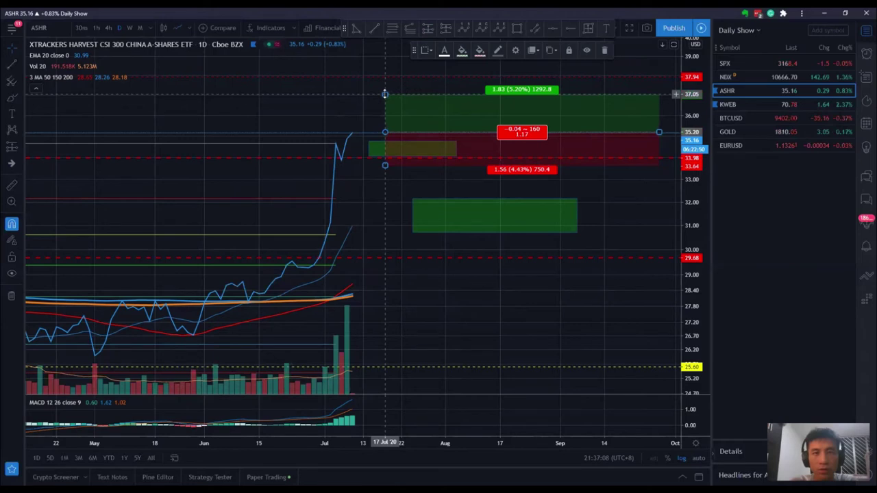
left_click_drag(386, 86, 396, 68)
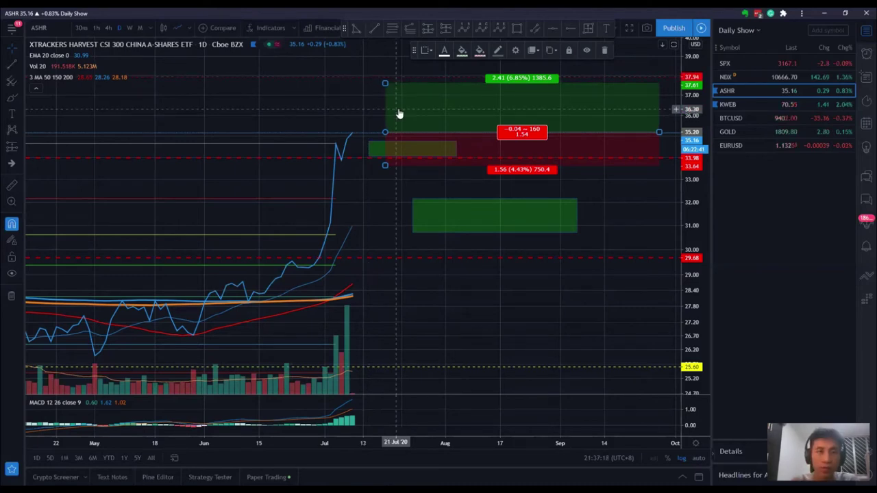
key("Delete")
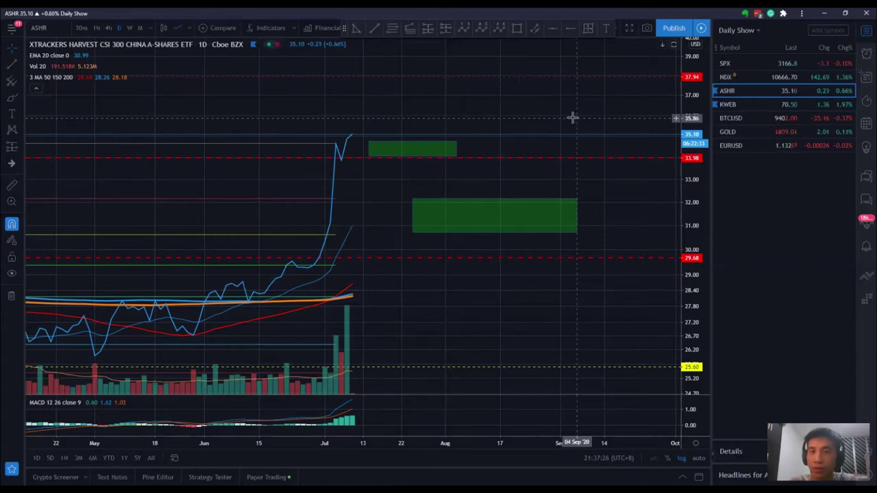
Step: Enter Bullish daily trend and Strong daily strength in ASHR row 269
key("alt+Tab")
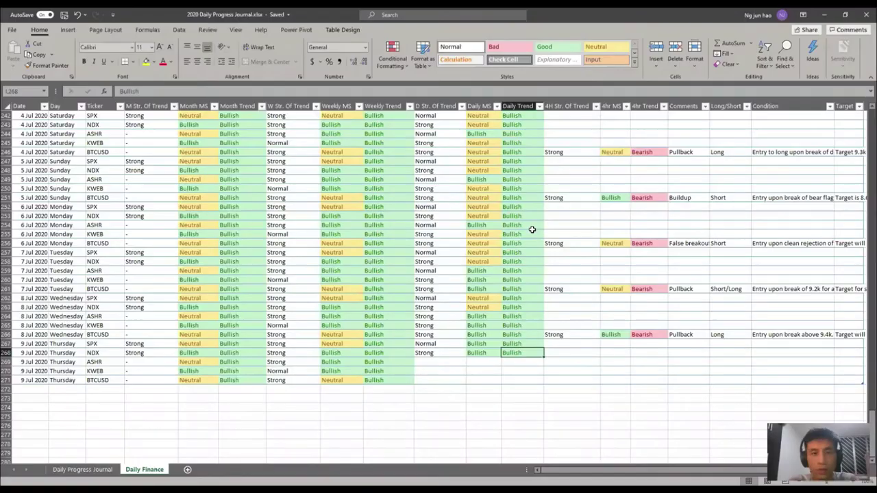
left_click(477, 355)
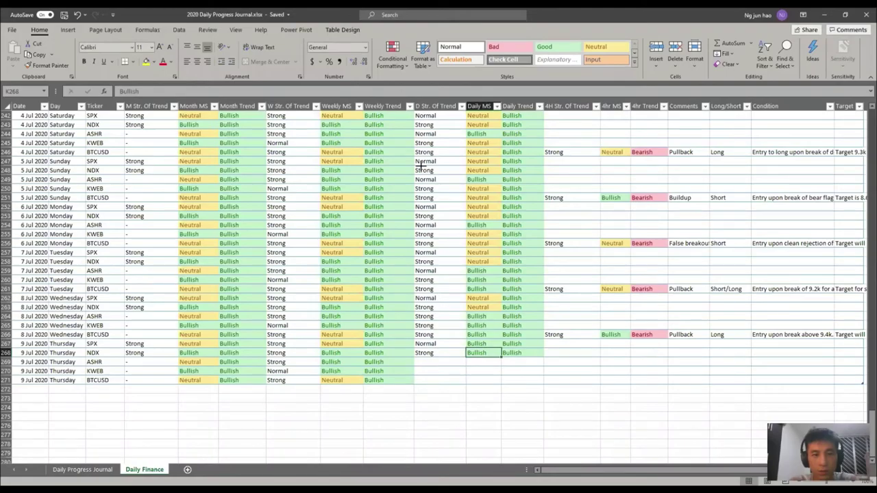
key("alt+Tab")
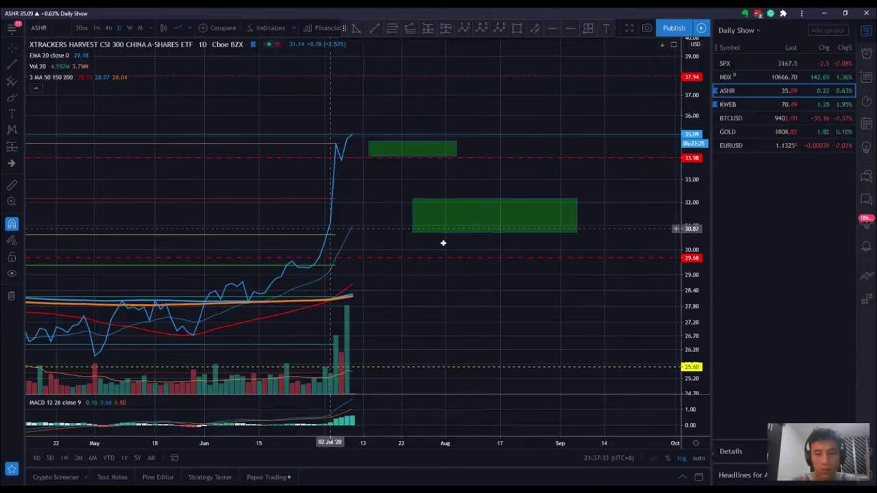
key("alt+Tab")
type("B")
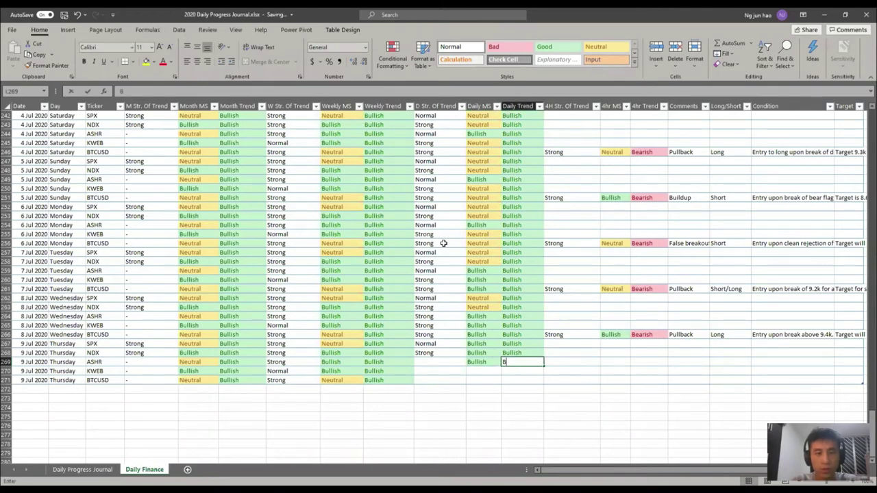
key("Return")
key("alt+Tab")
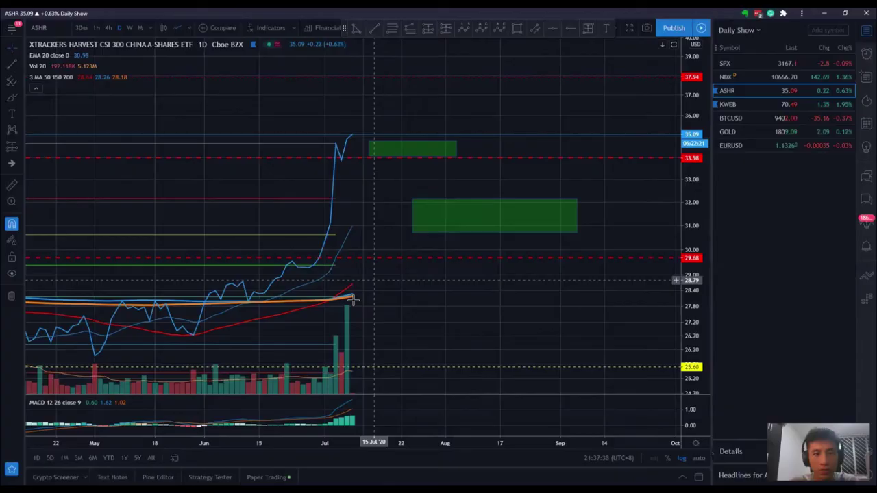
key("alt+Tab")
type("Strong")
key("Tab")
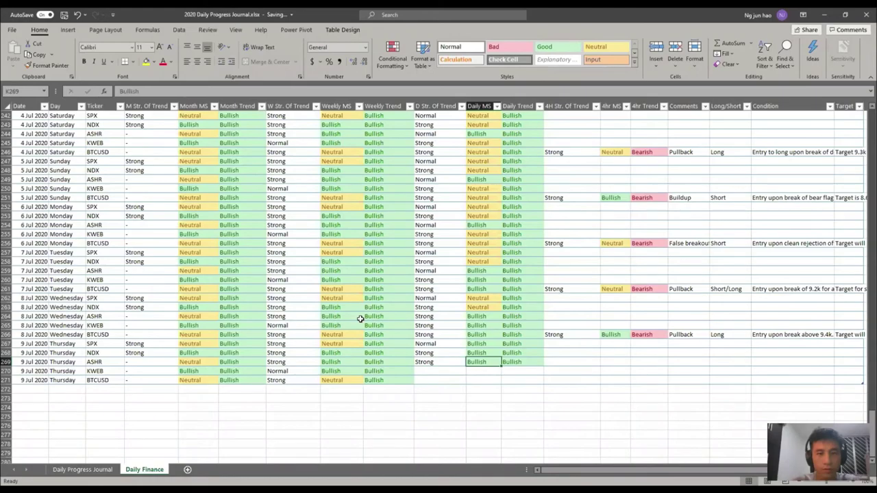
key("alt+Tab")
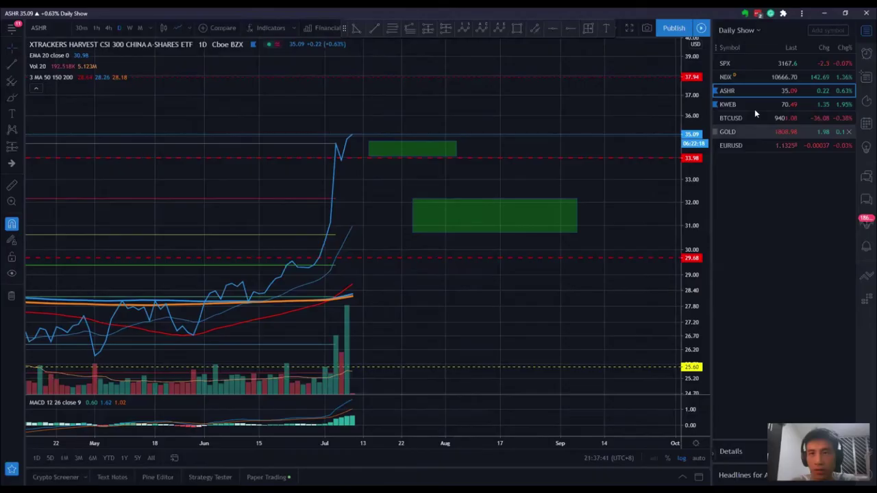
Step: Load KWEB and compress its price scale until the 41.10 level is visible
left_click(756, 111)
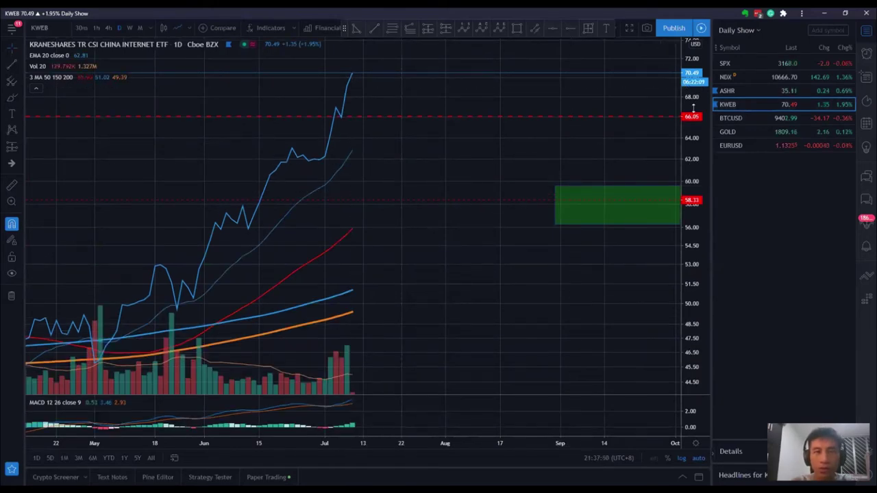
left_click_drag(693, 178, 695, 208)
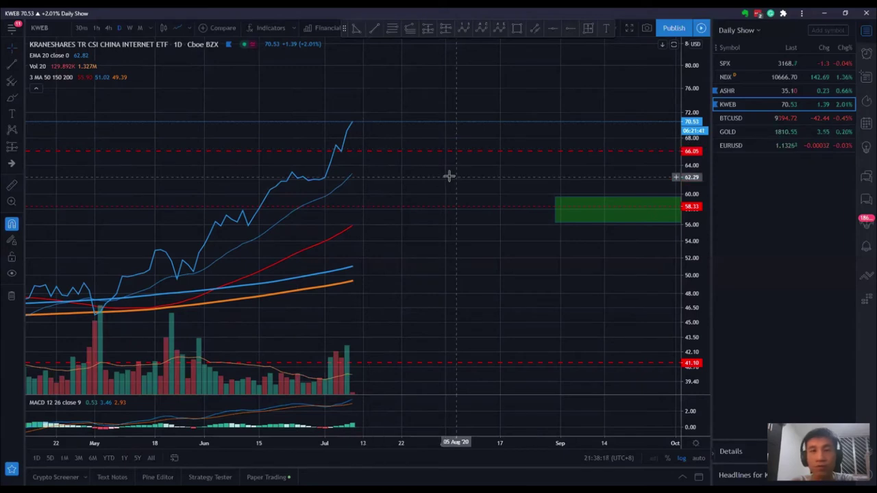
left_click_drag(425, 172, 404, 170)
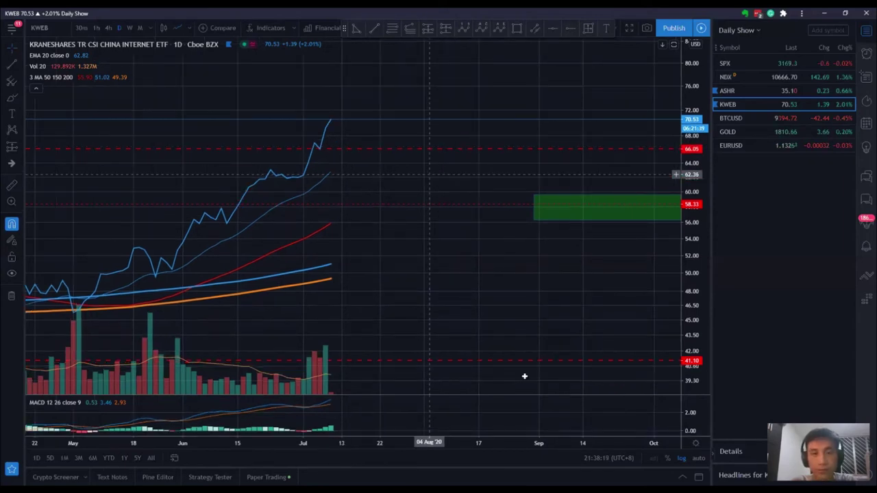
Step: Mark KWEB row 270 Bullish for daily structure and trend, then load BTCUSD
key("alt+Tab")
key("Return")
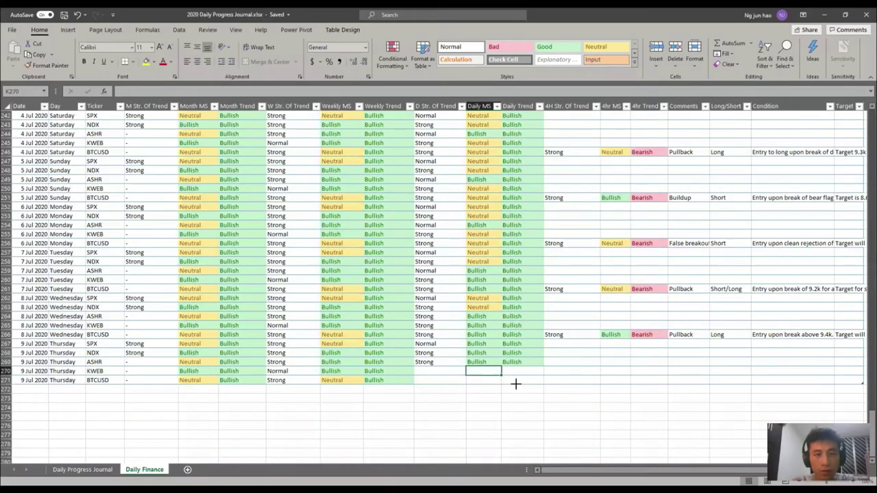
type("Bullish\tBullish")
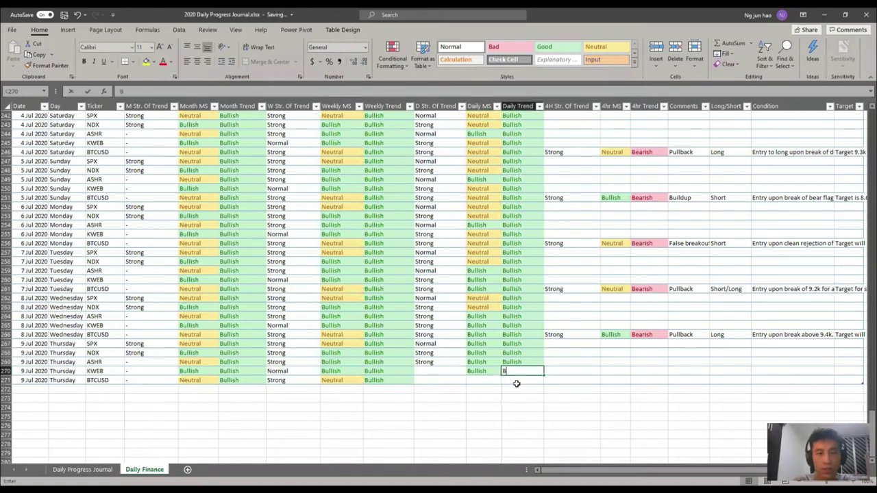
key("Left")
key("Left")
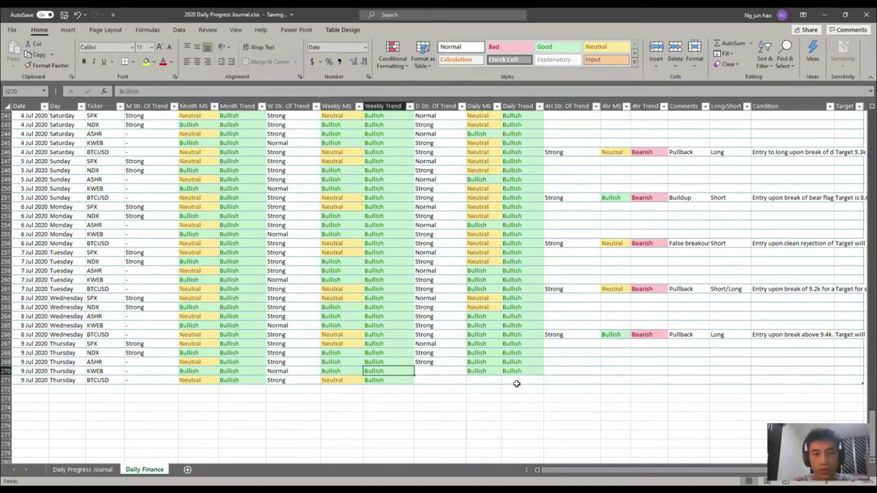
key("Right")
key("alt+Tab")
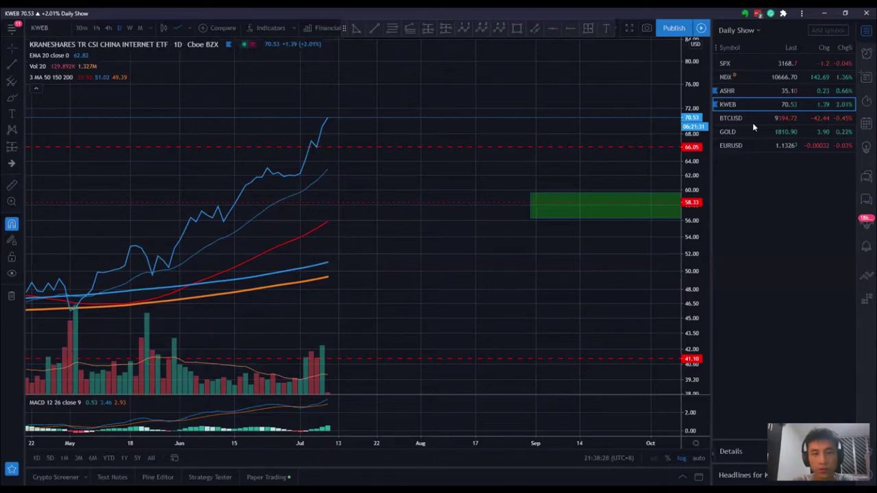
left_click(749, 118)
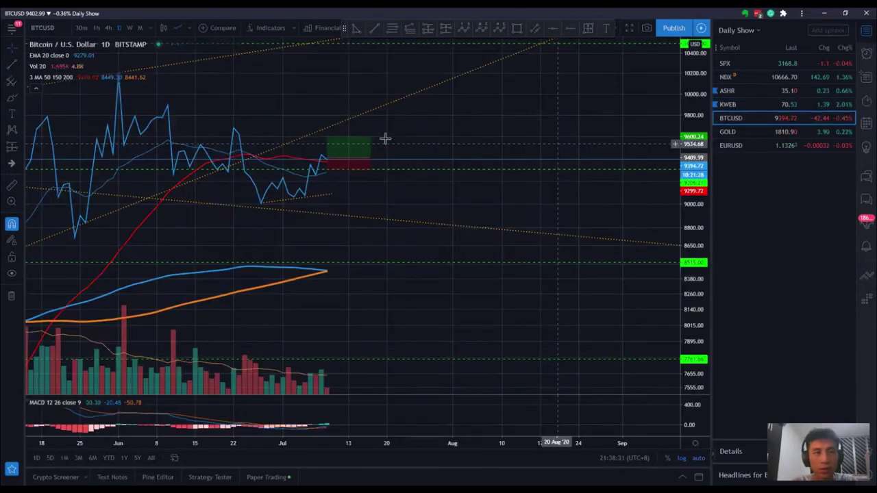
Step: Zoom into the BTCUSD daily chart and select the Long Position to read its target and stop
scroll(280, 242, "up", 1)
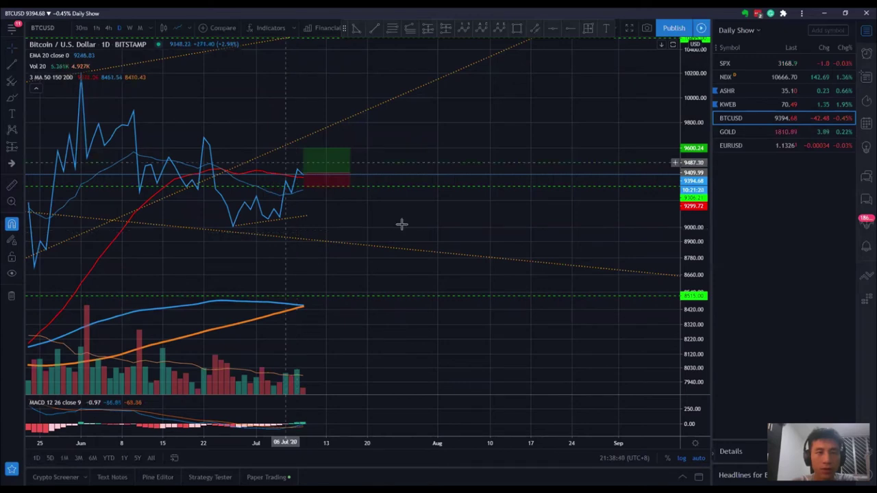
left_click_drag(407, 225, 409, 225)
left_click(307, 169)
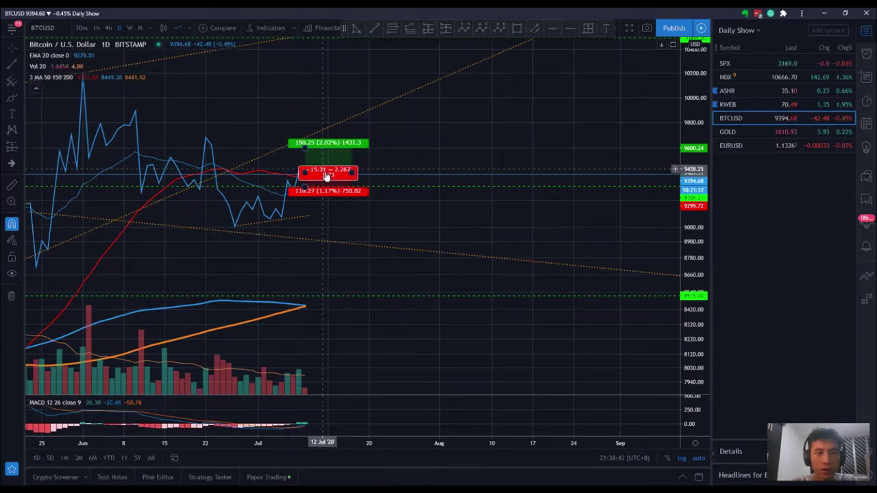
key("alt+Tab")
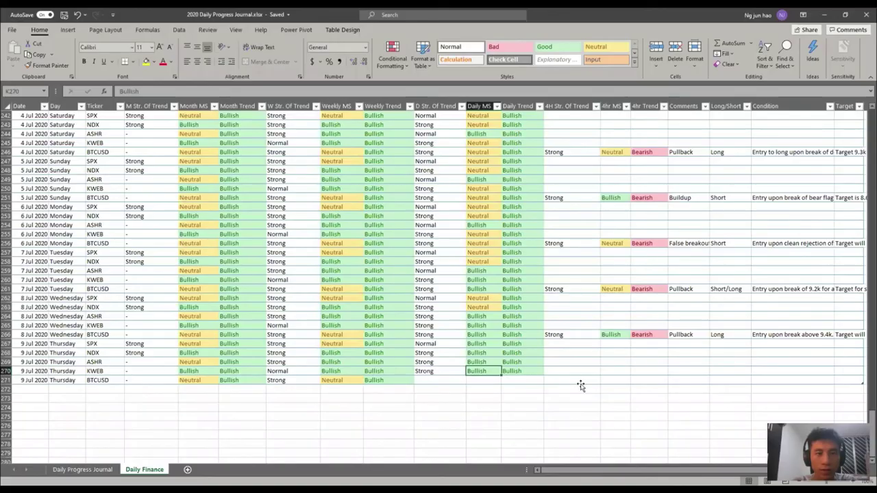
Step: Fill BTCUSD's 9 Jul row with Strong in J271 and Bullish in K271
left_click(438, 378)
type("Strong")
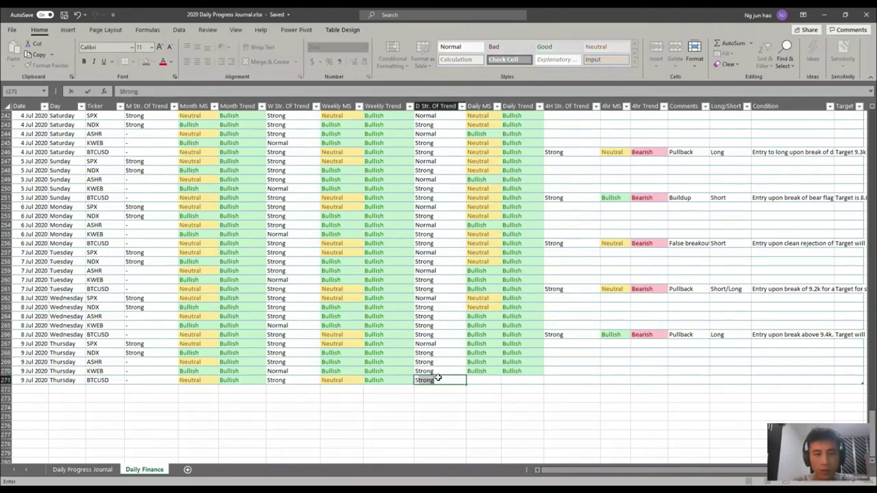
key("alt+Tab")
key("alt+Tab")
key("Tab")
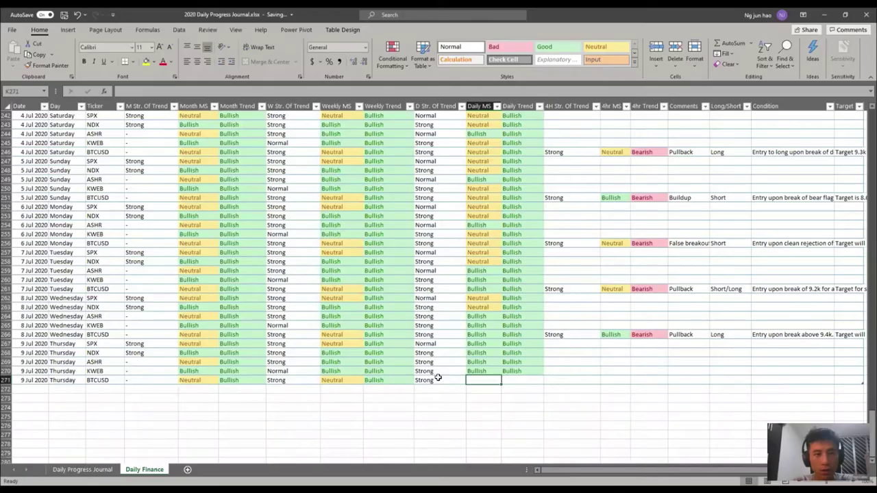
type("Bullish")
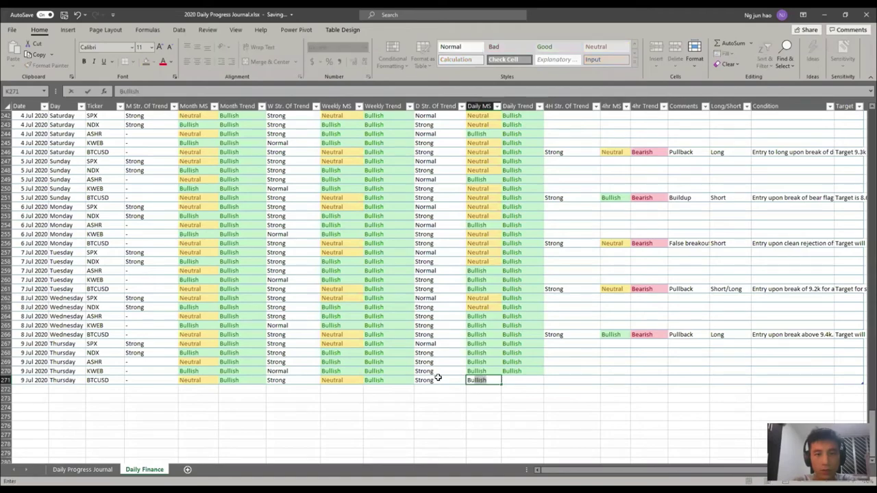
key("Tab")
key("Tab")
key("alt+Tab")
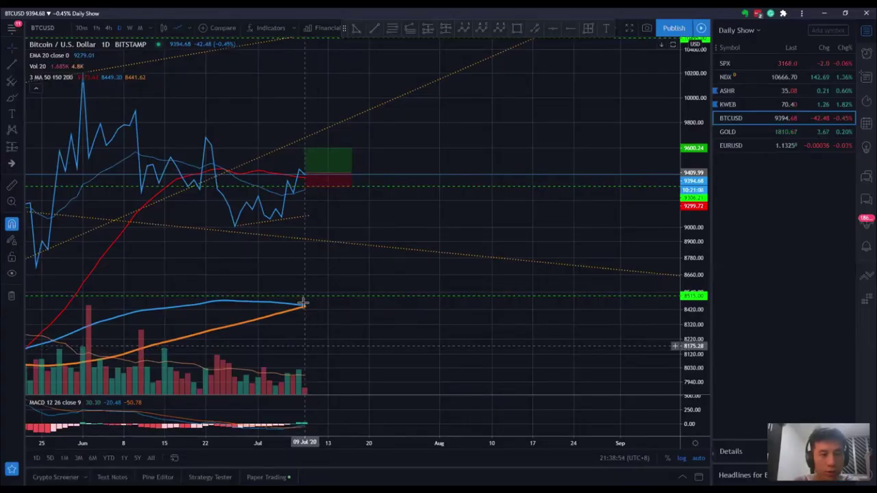